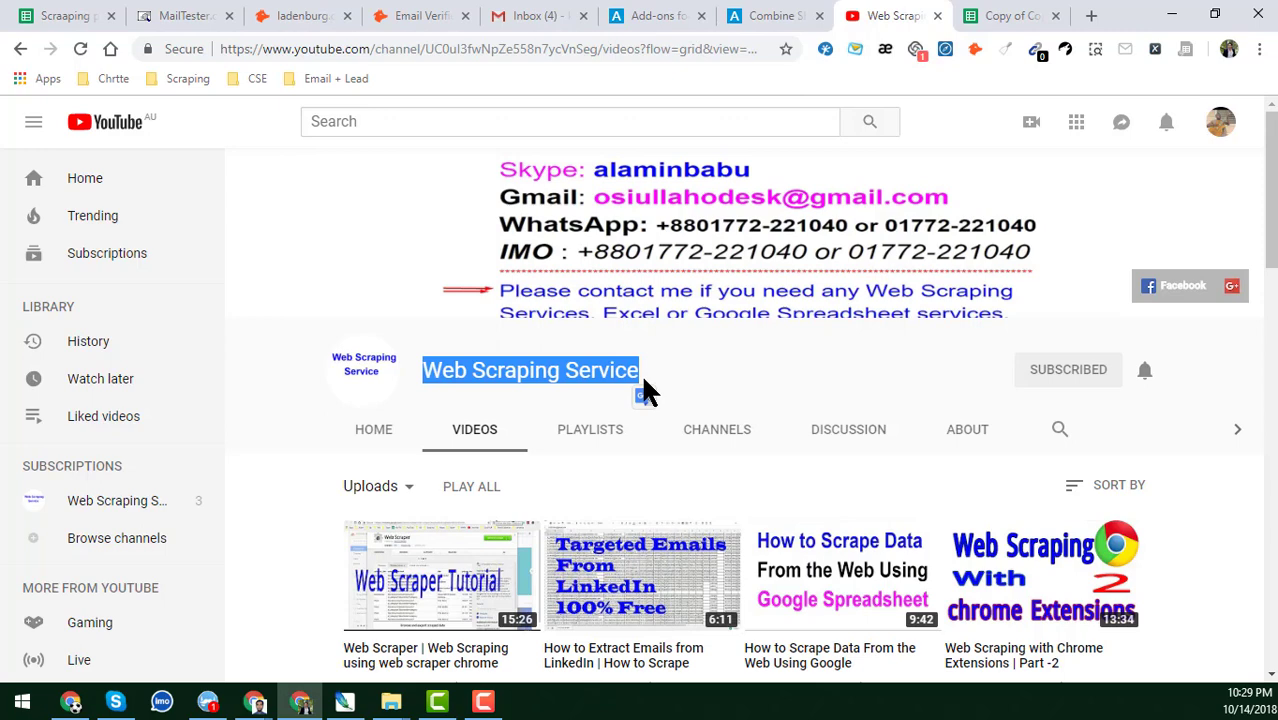
# Switch to the "Copy of Copy of Scraaping projects" spreadsheet and view the commands offered by the Power Tools add-on
pyautogui.click(1005, 18)
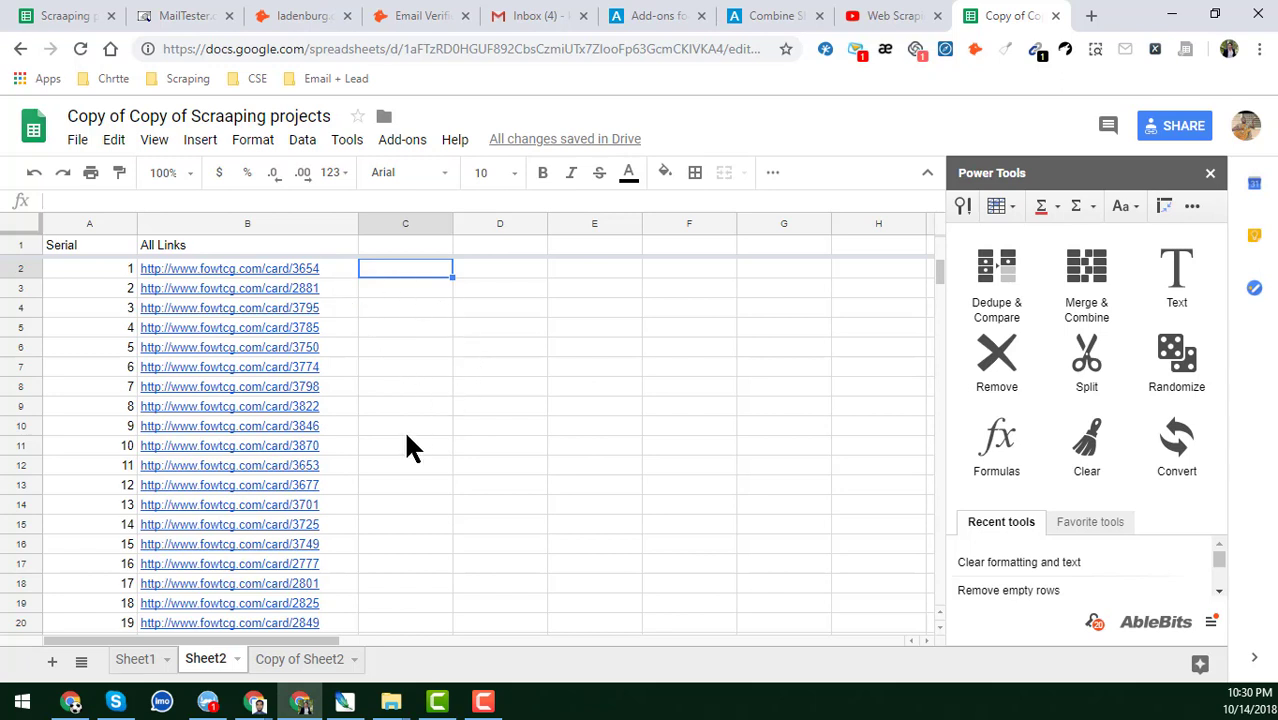
pyautogui.click(886, 17)
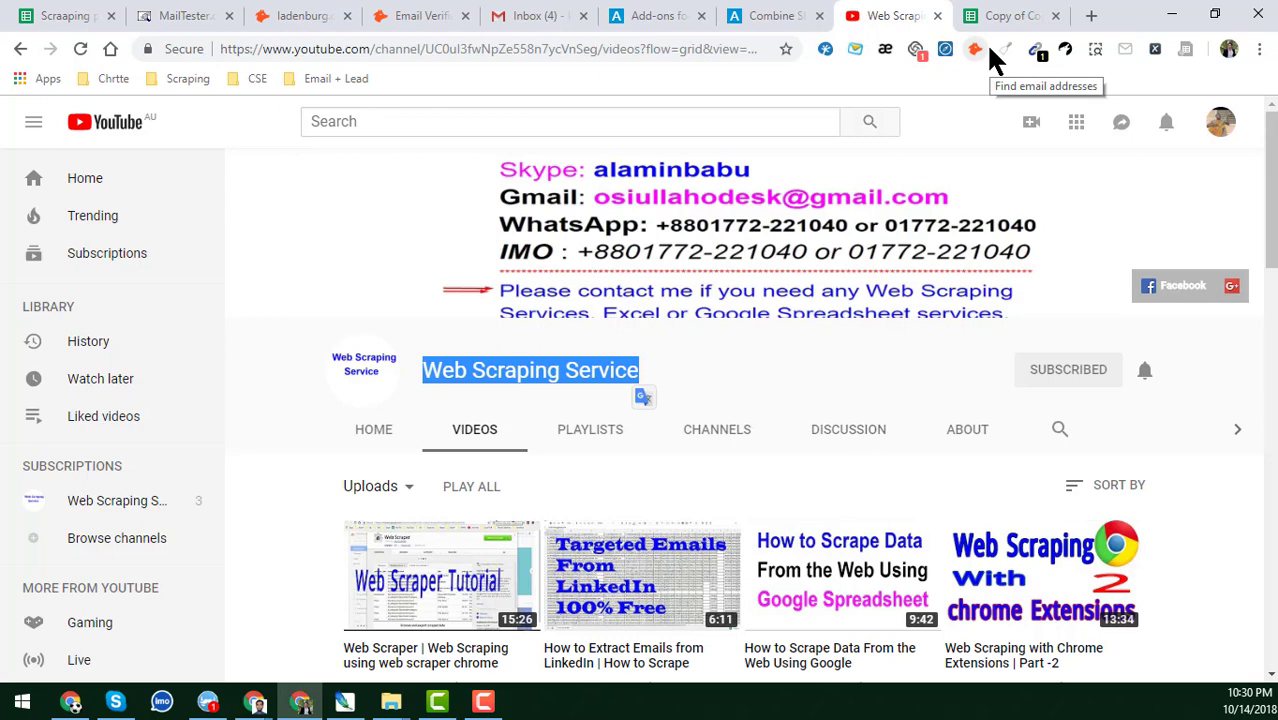
pyautogui.click(1018, 15)
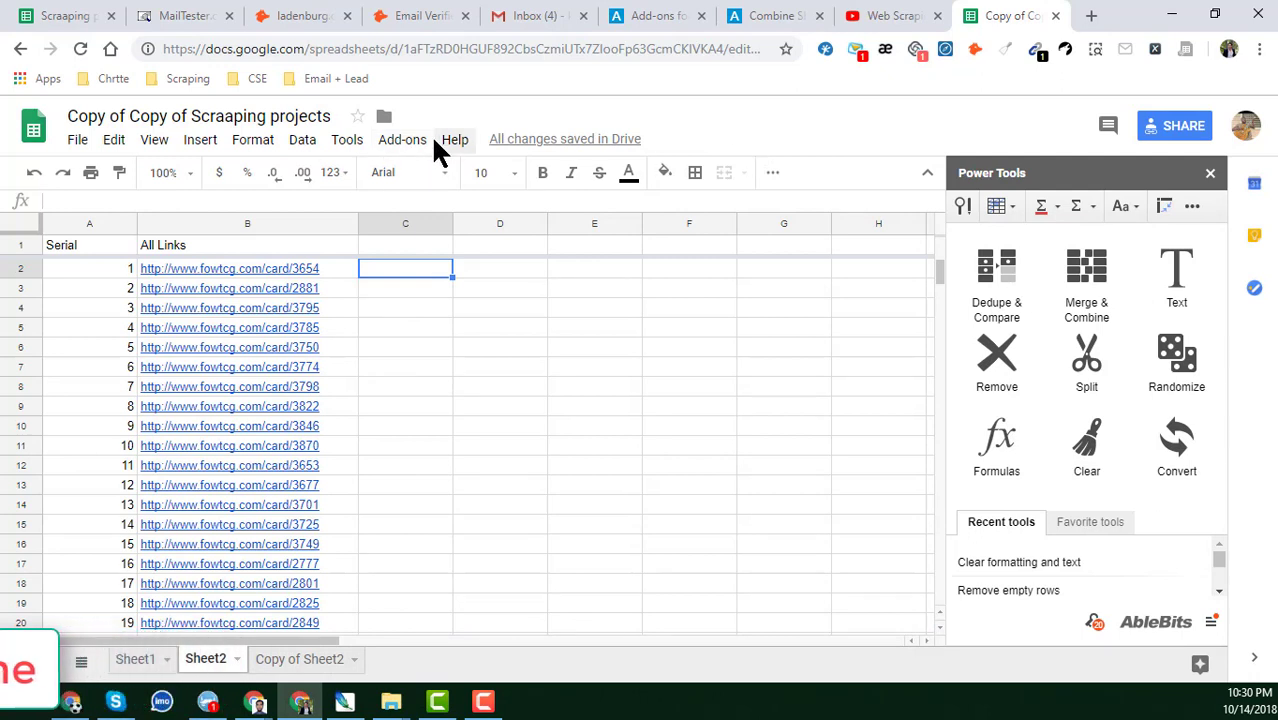
pyautogui.click(404, 143)
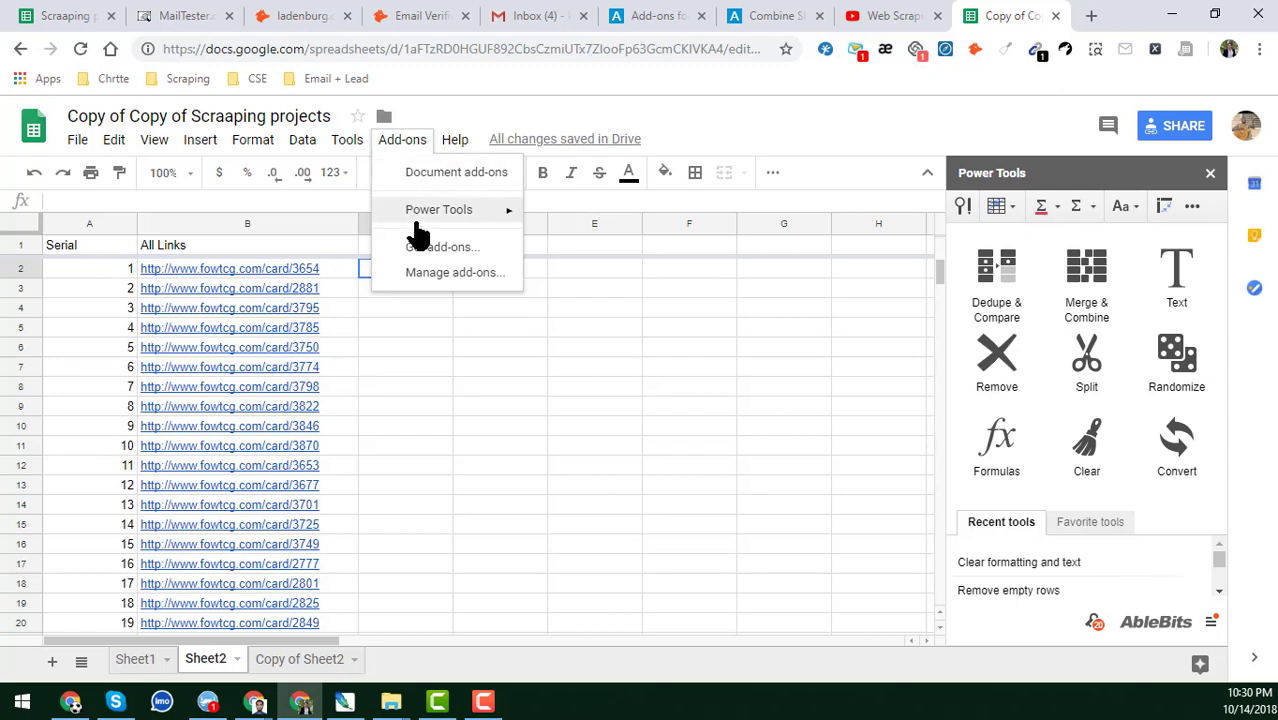
pyautogui.moveTo(428, 212)
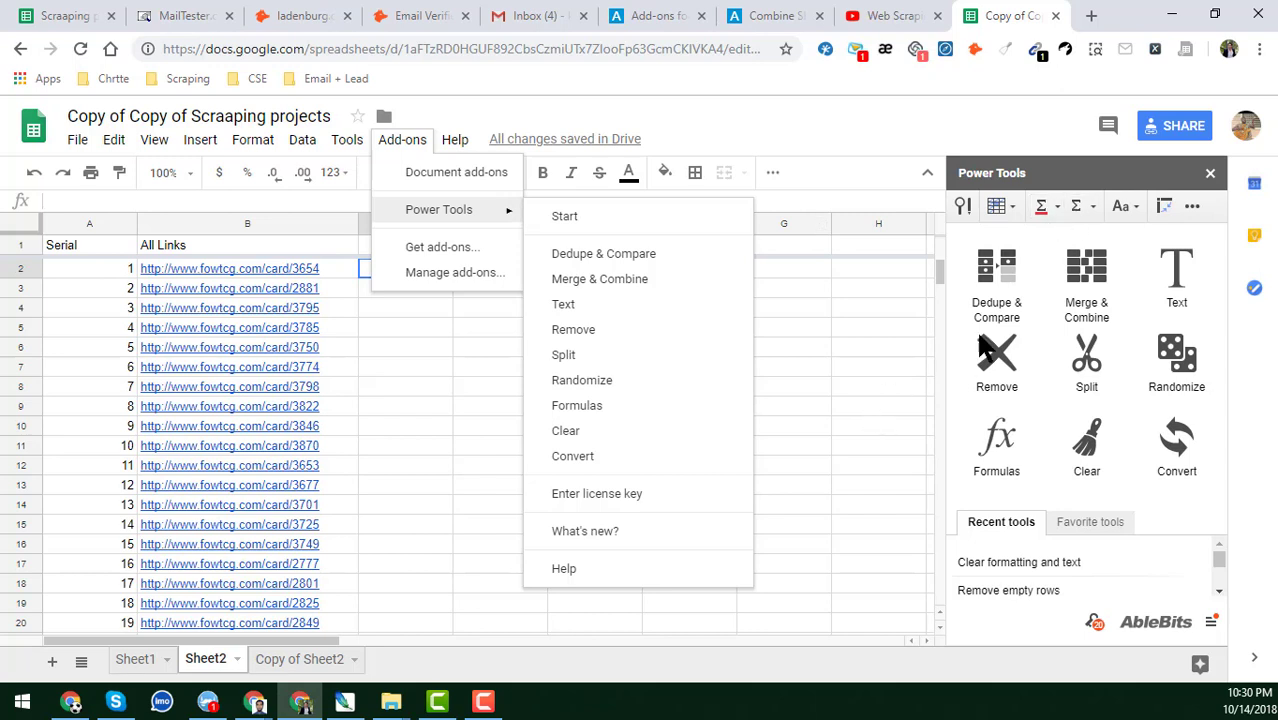
pyautogui.click(864, 410)
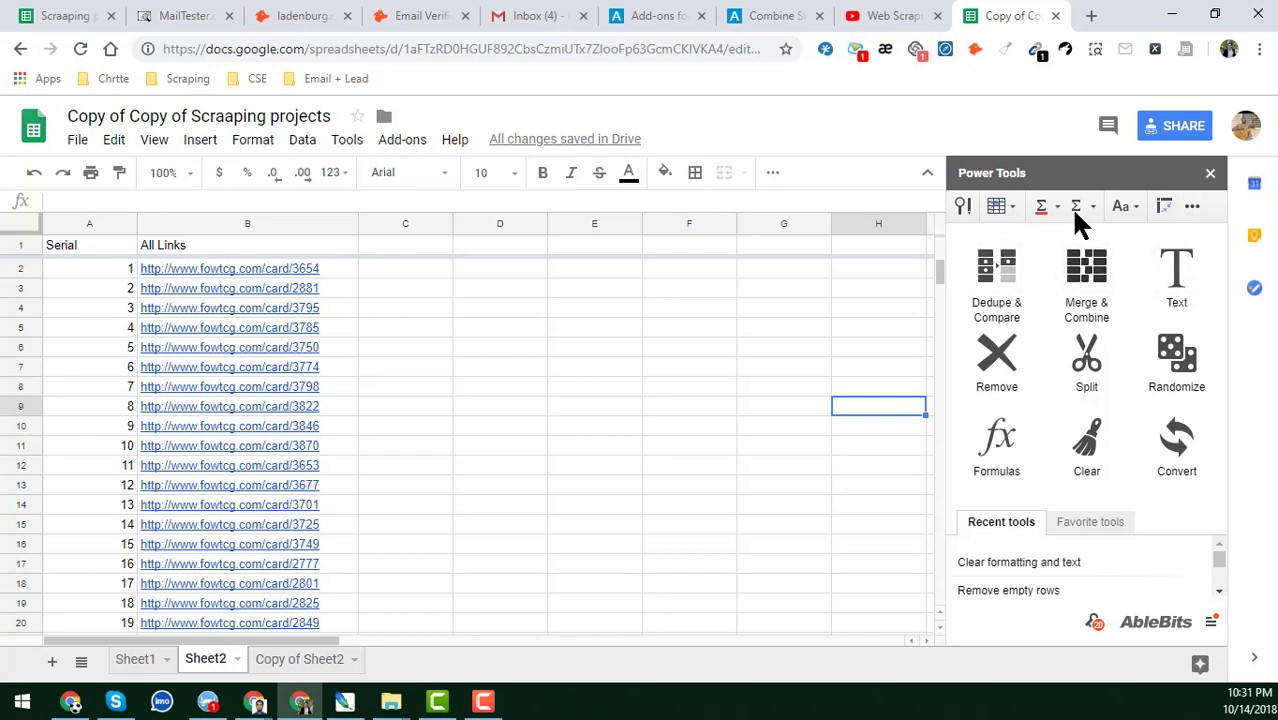
# Start Remove duplicate cells from the Power Tools Dedupe & Compare group on the All Links column, accepting the range B:B
pyautogui.click(997, 290)
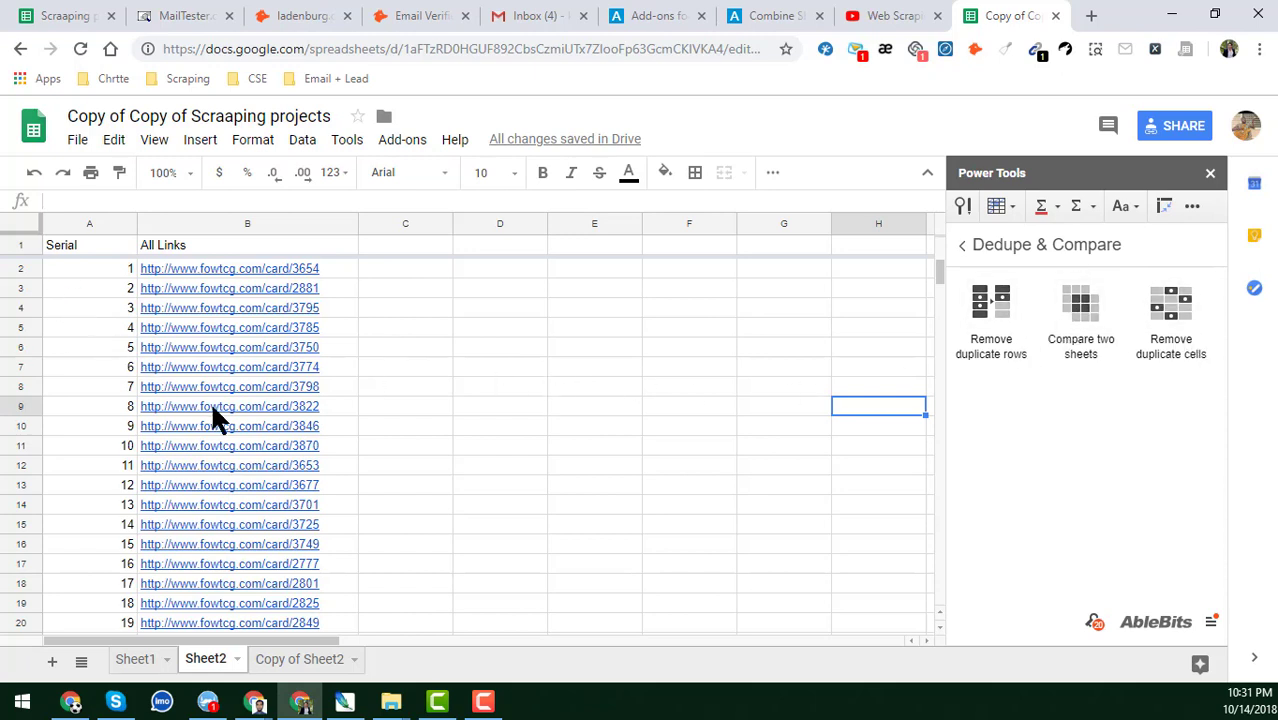
pyautogui.moveTo(234, 266)
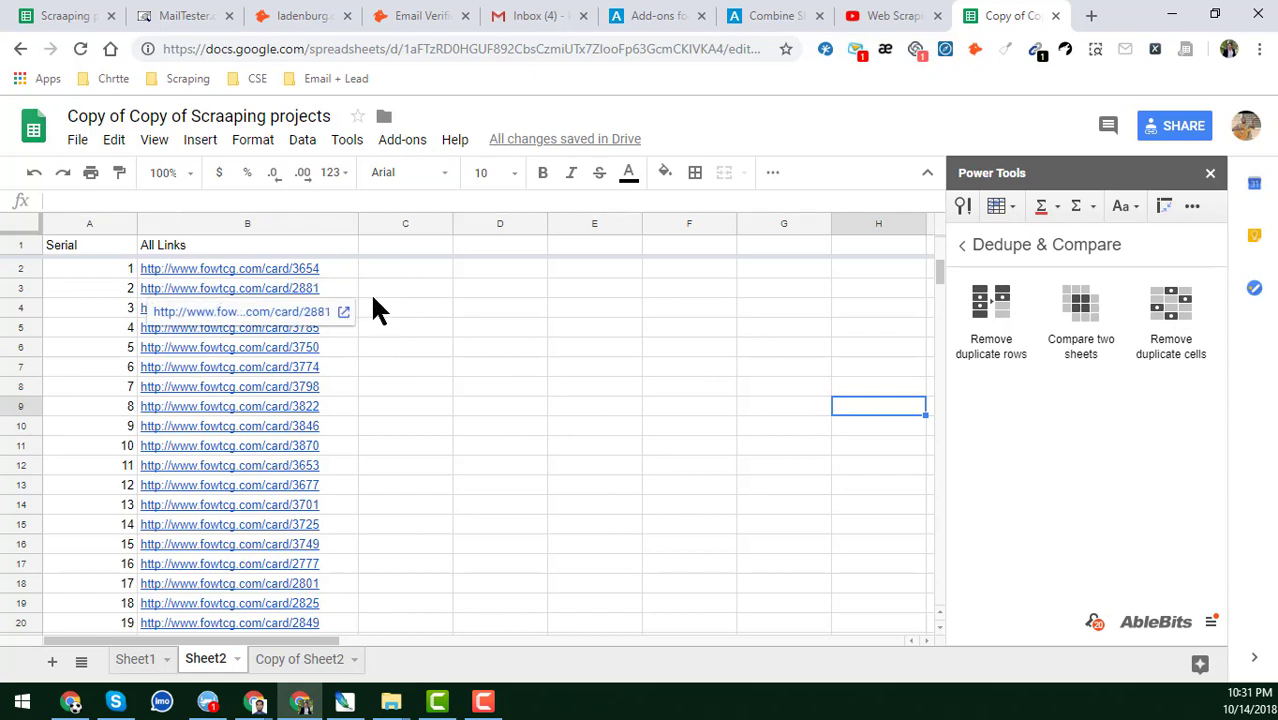
pyautogui.click(25, 220)
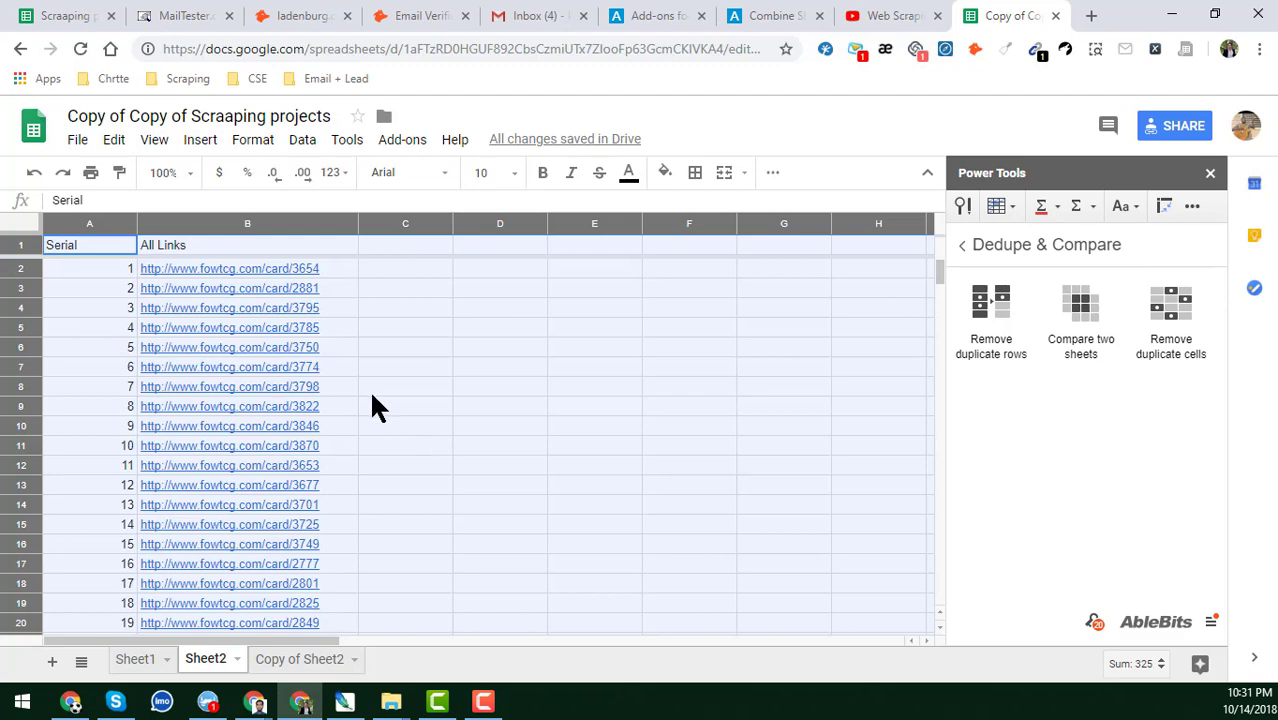
pyautogui.click(425, 366)
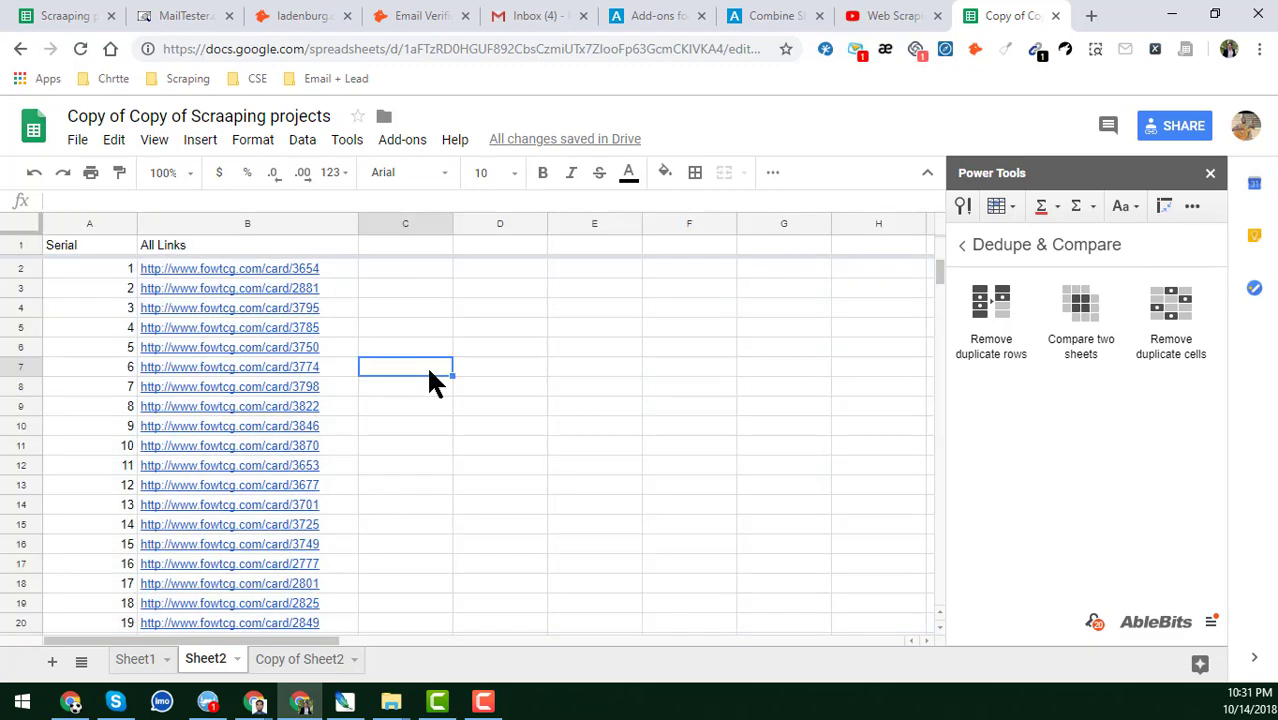
pyautogui.click(249, 224)
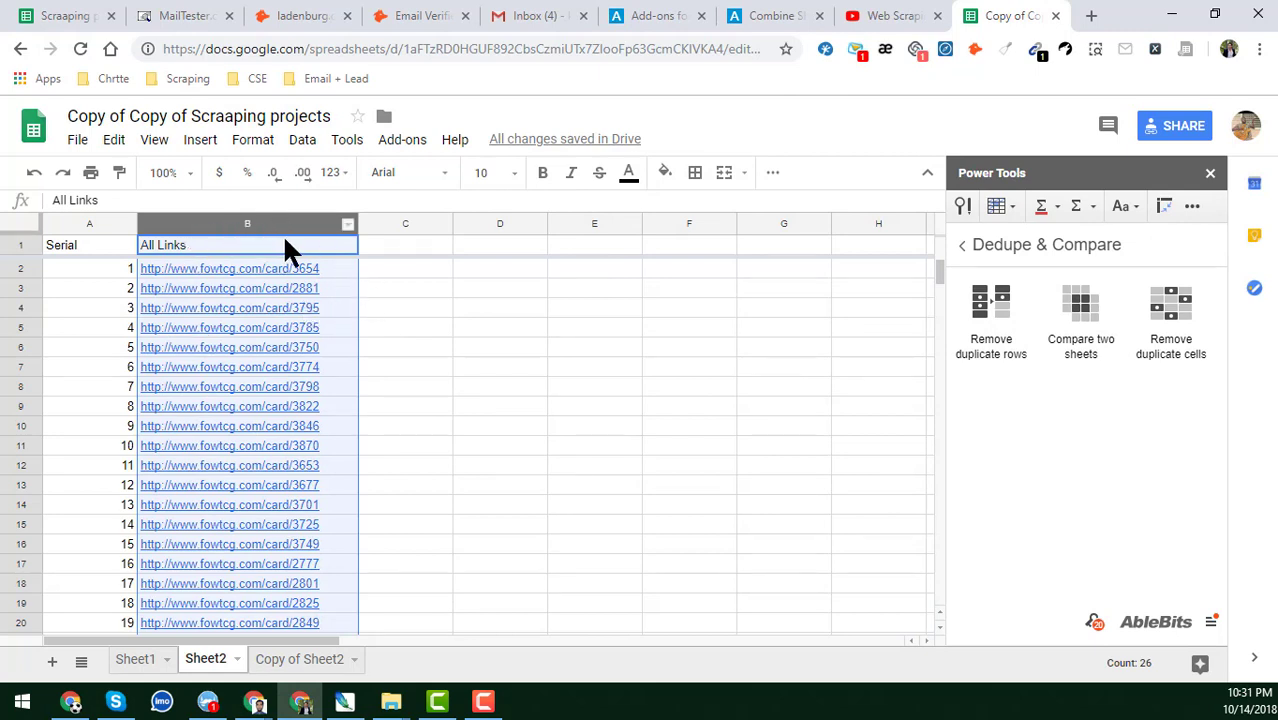
pyautogui.moveTo(275, 273)
pyautogui.click(1172, 318)
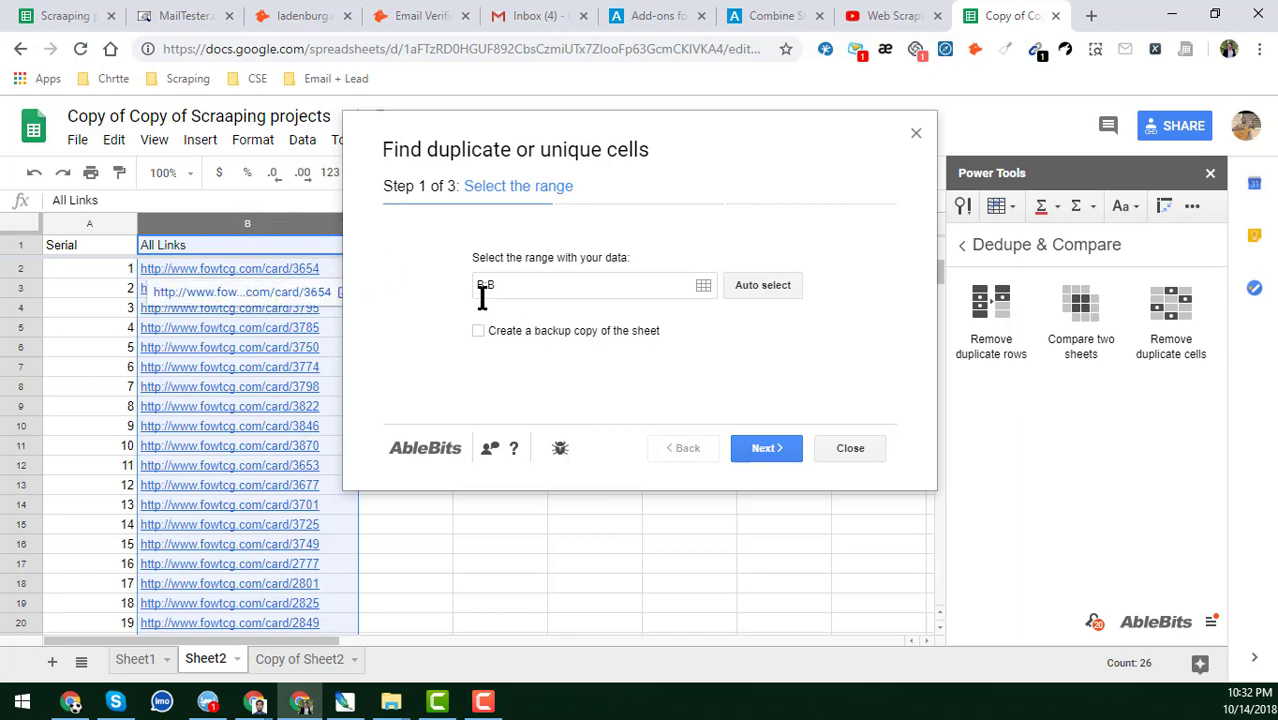
pyautogui.click(760, 457)
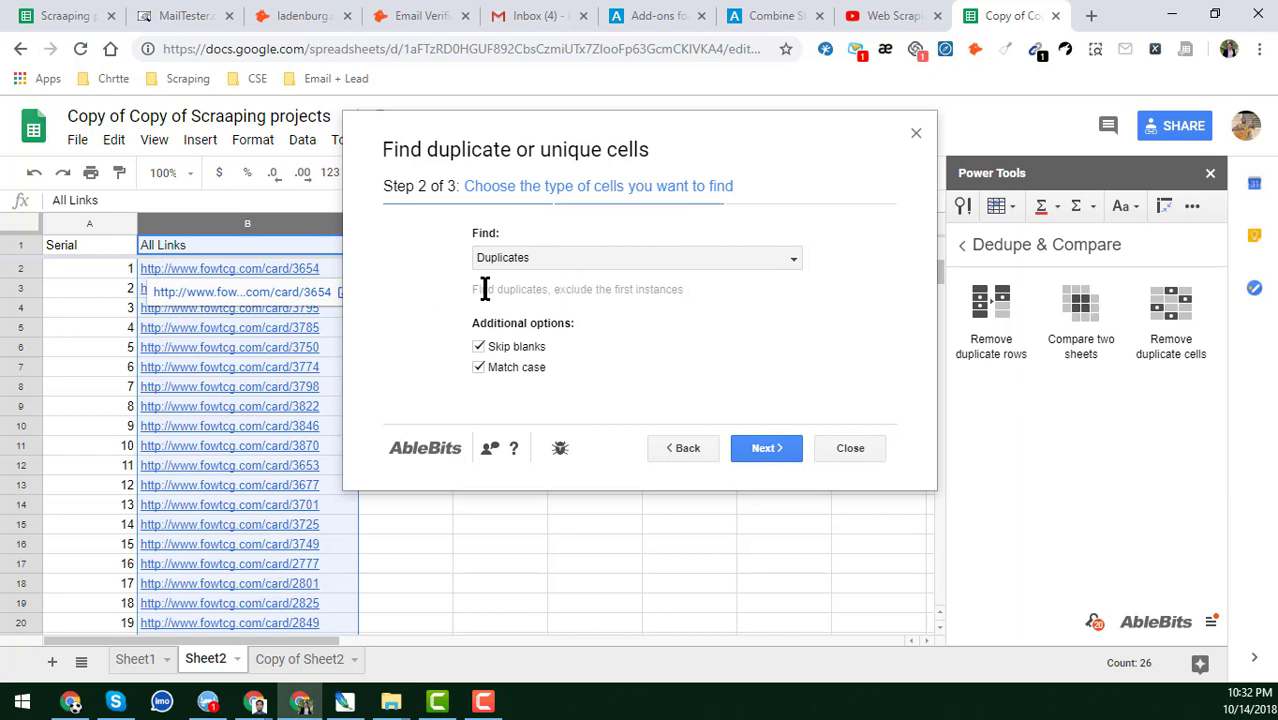
# Find Duplicates with Skip blanks off and Match case on, fill the found cells with red, and close the wizard
pyautogui.click(553, 258)
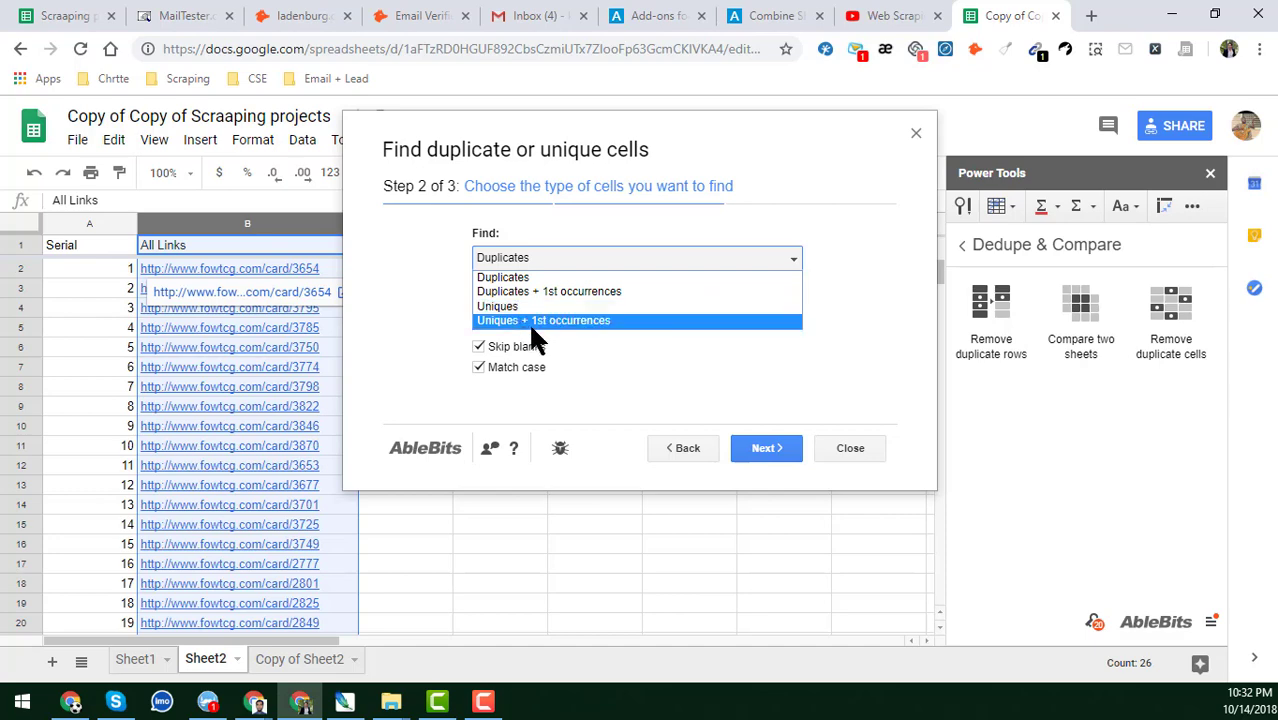
pyautogui.click(423, 326)
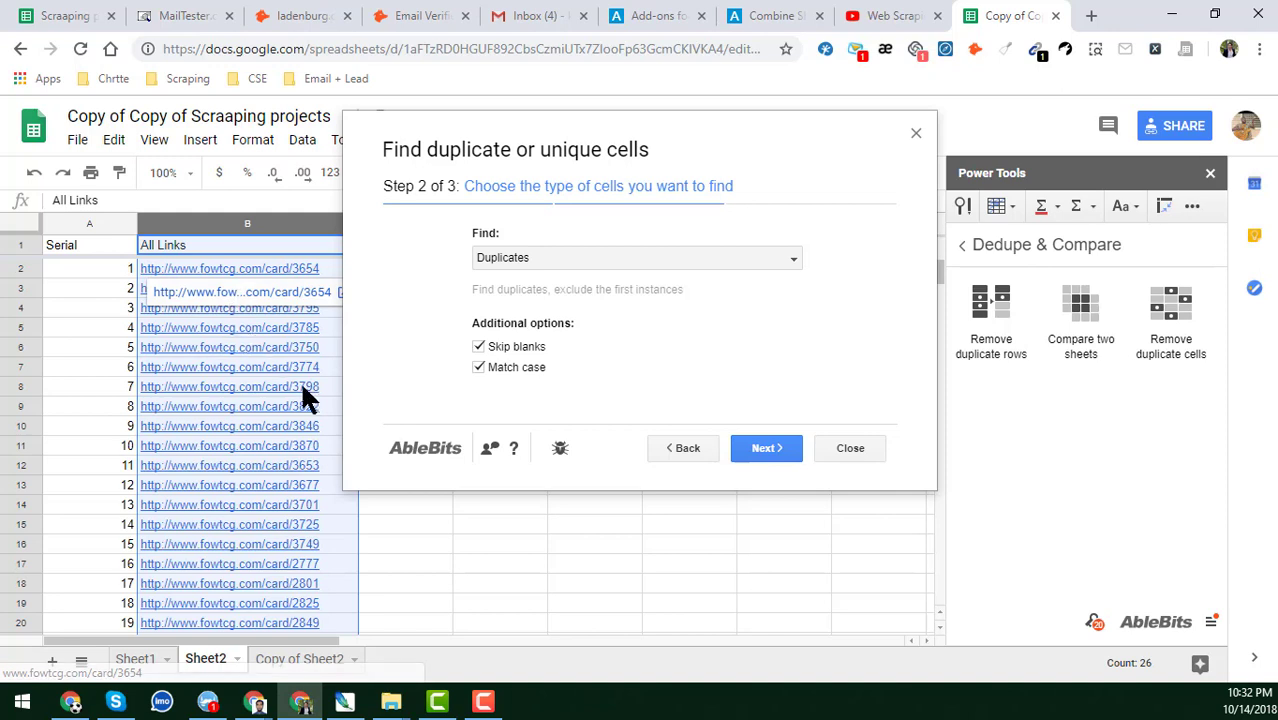
pyautogui.click(479, 347)
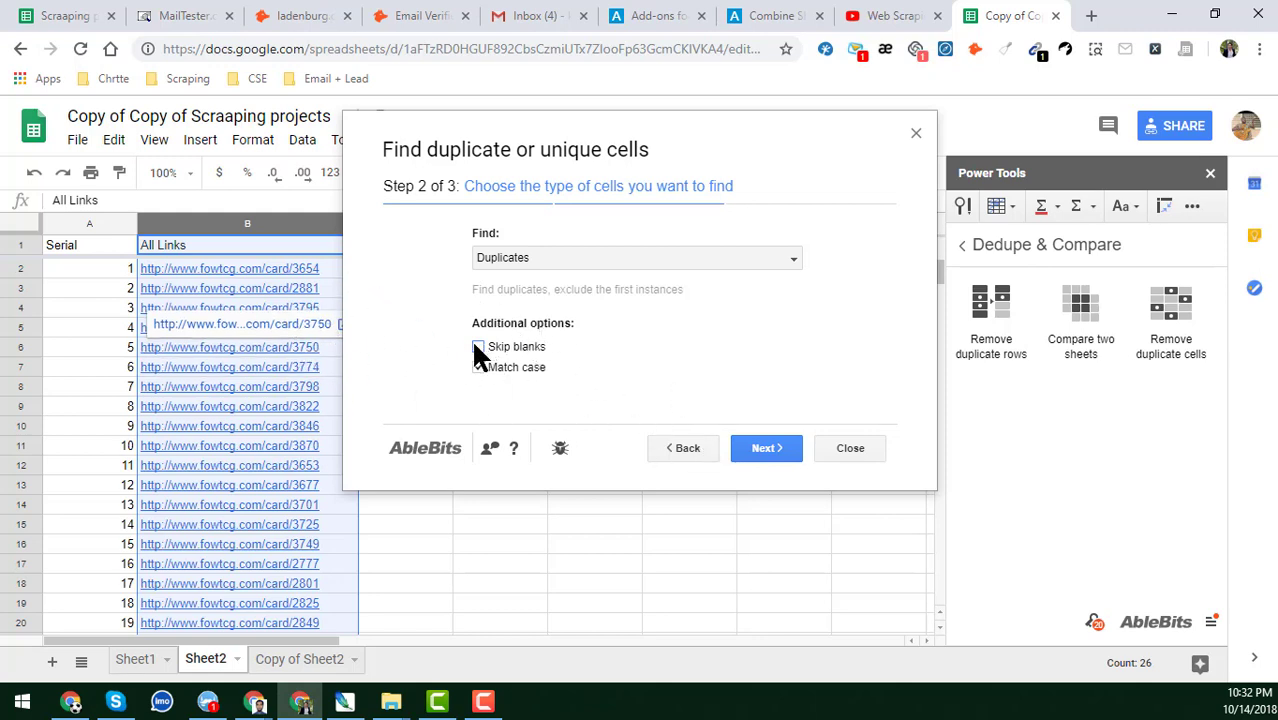
pyautogui.click(766, 448)
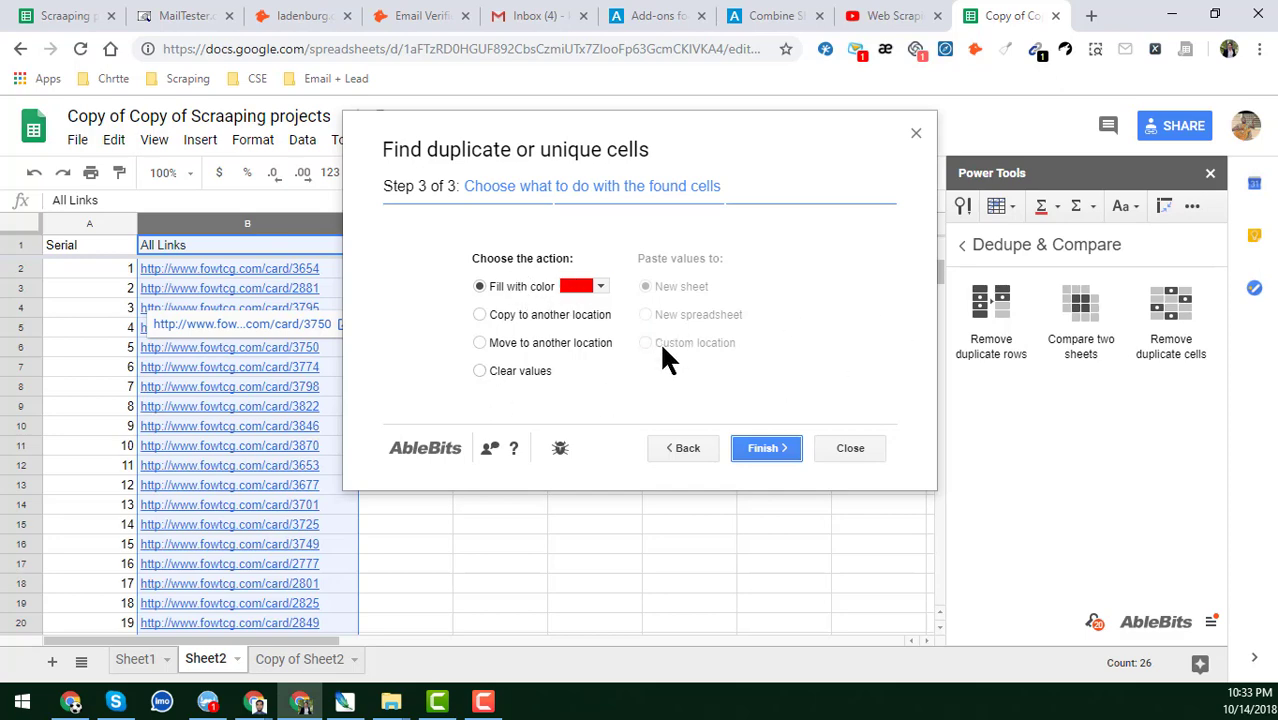
pyautogui.click(767, 450)
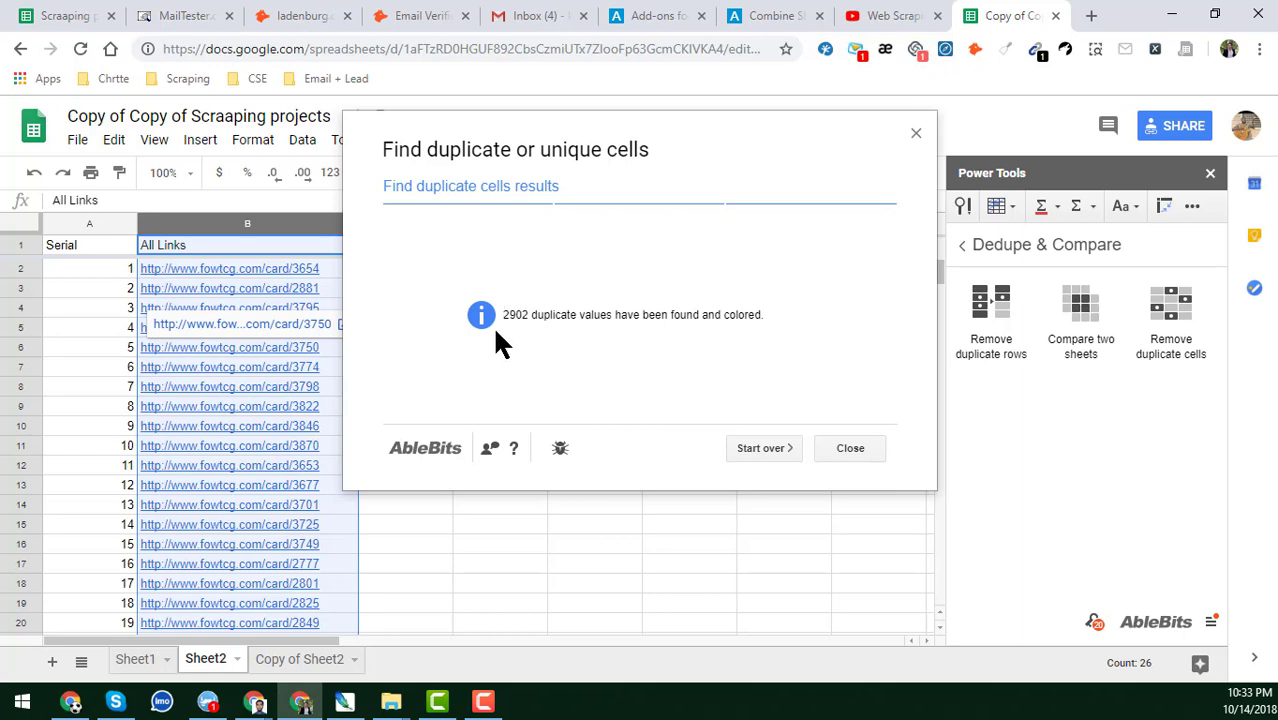
pyautogui.moveTo(510, 318); pyautogui.dragTo(519, 322)
pyautogui.click(852, 450)
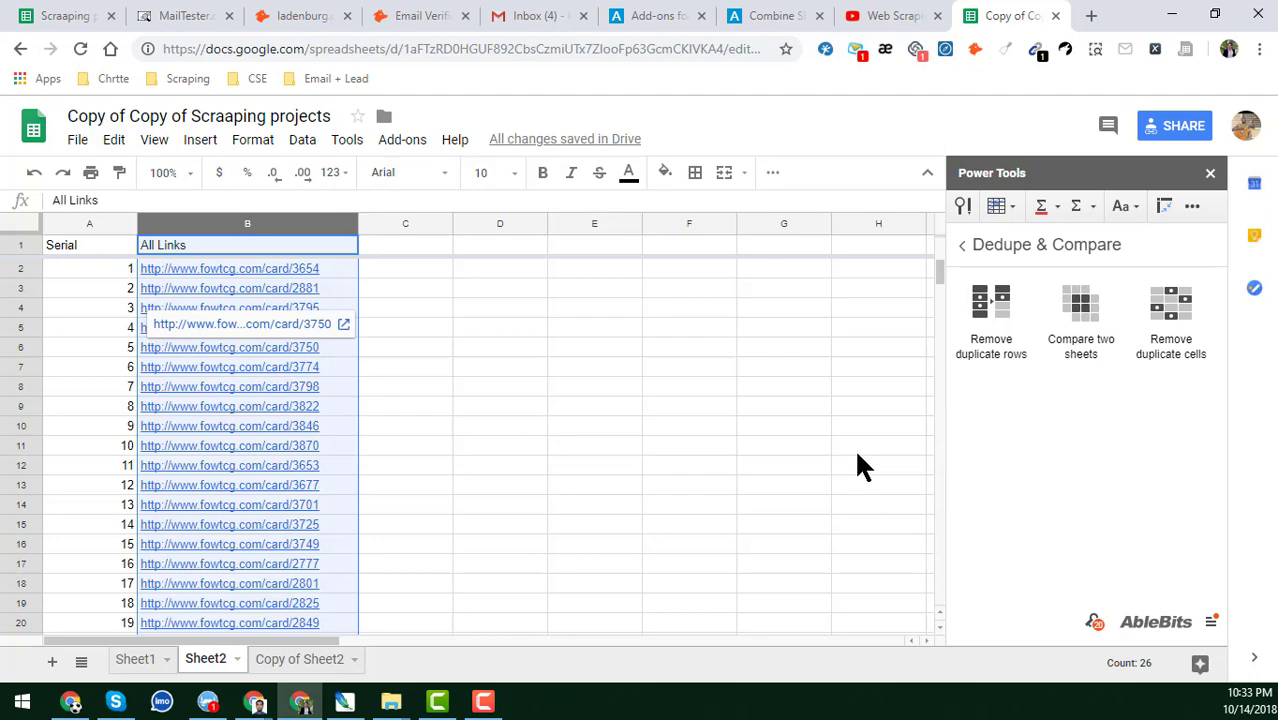
# Examine which links and blank cells in the All Links column were filled with red
pyautogui.click(377, 424)
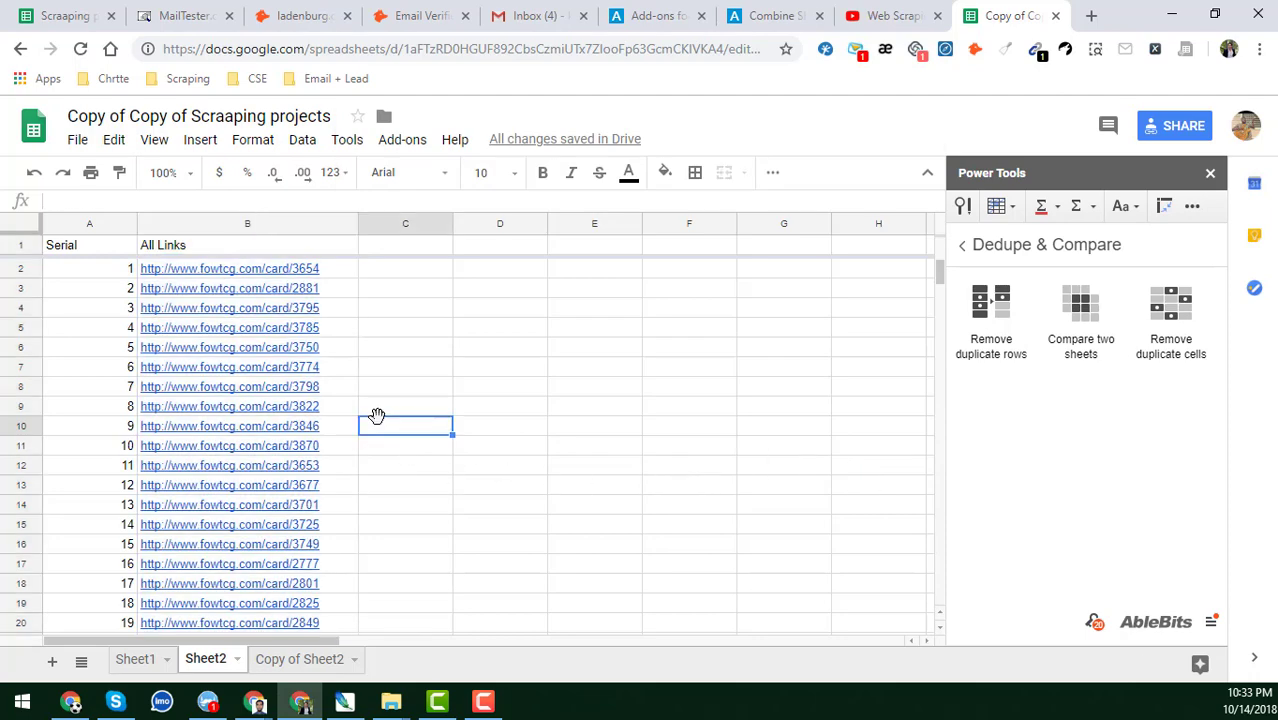
pyautogui.scroll(-5, 365, 428)
pyautogui.scroll(3, 352, 437)
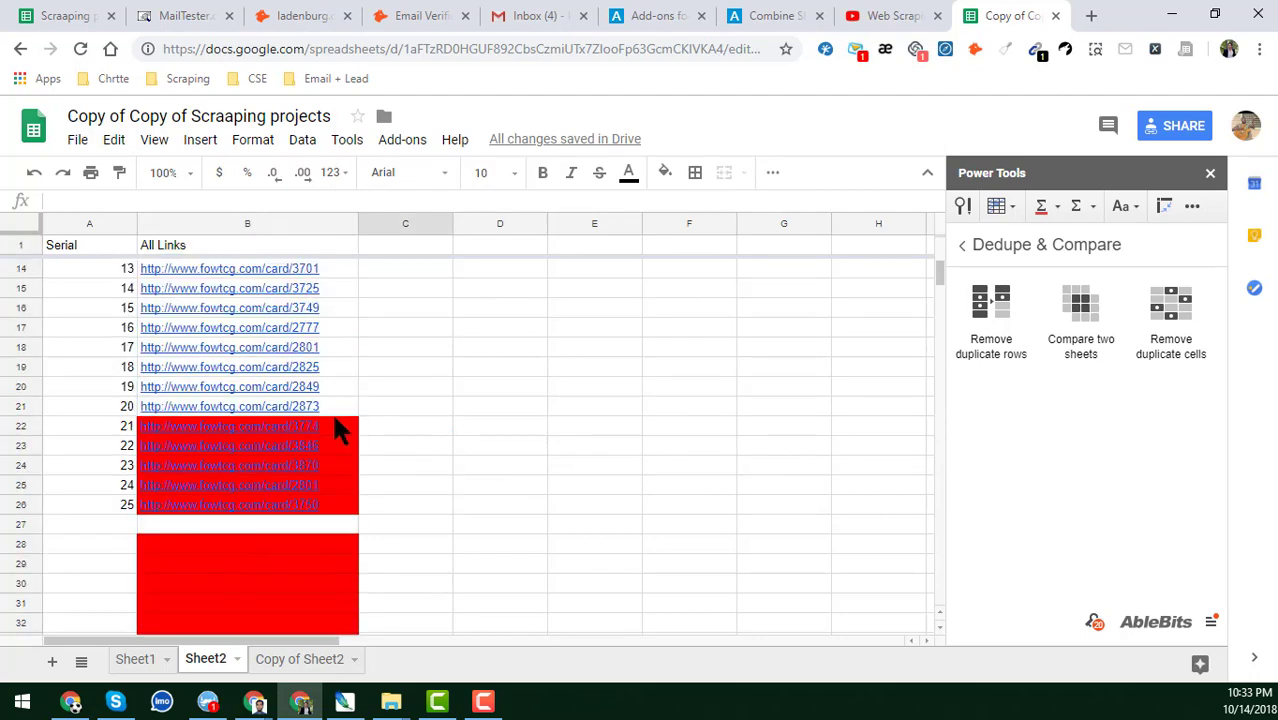
pyautogui.click(386, 424)
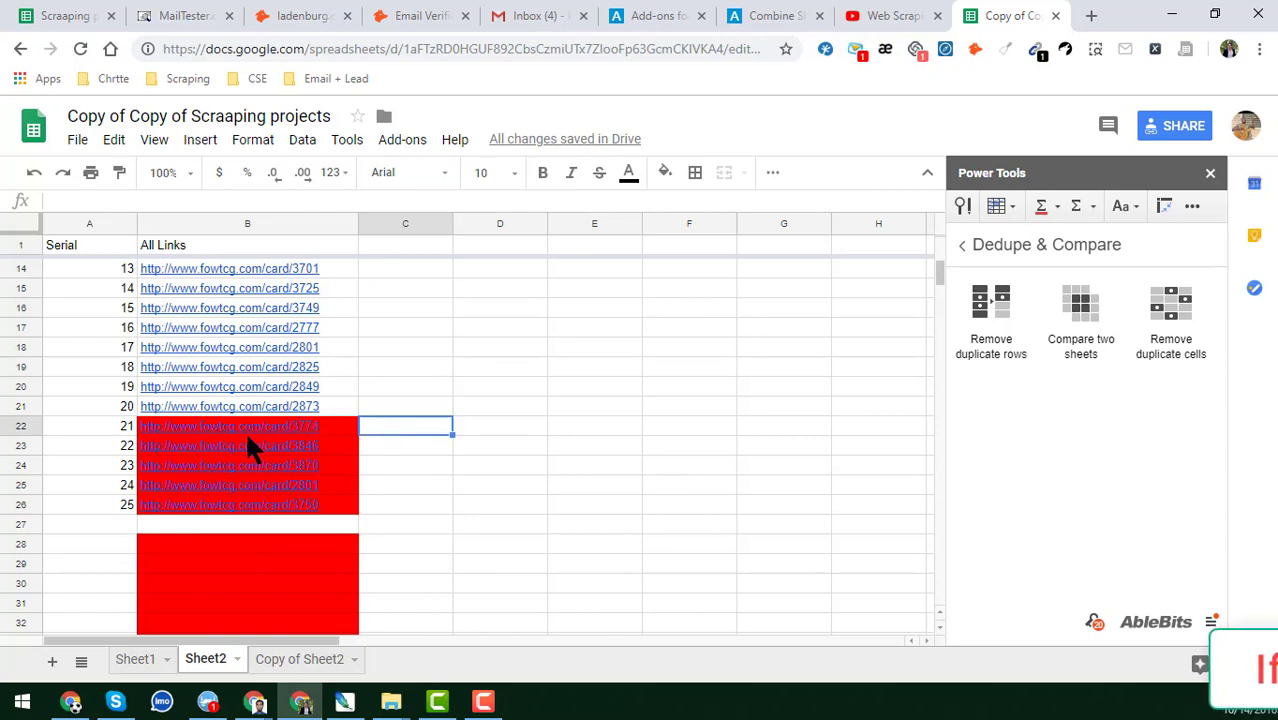
pyautogui.moveTo(315, 423); pyautogui.dragTo(322, 490)
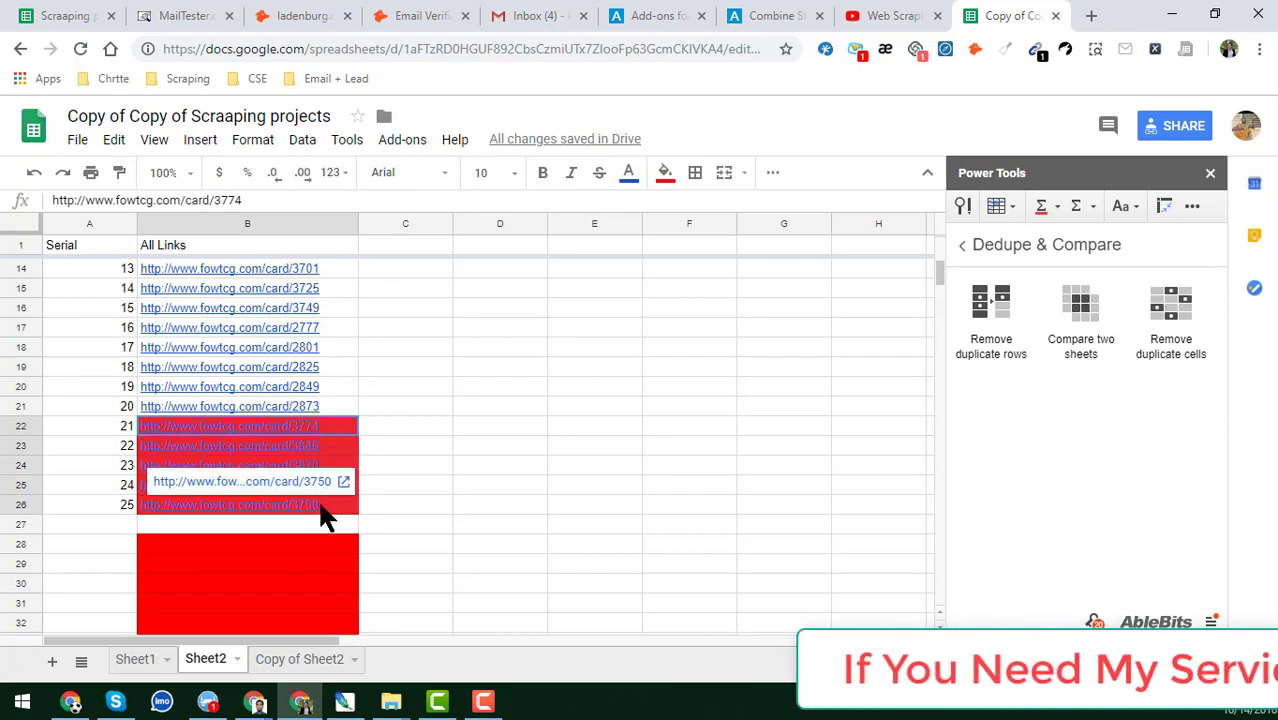
pyautogui.scroll(-1, 403, 561)
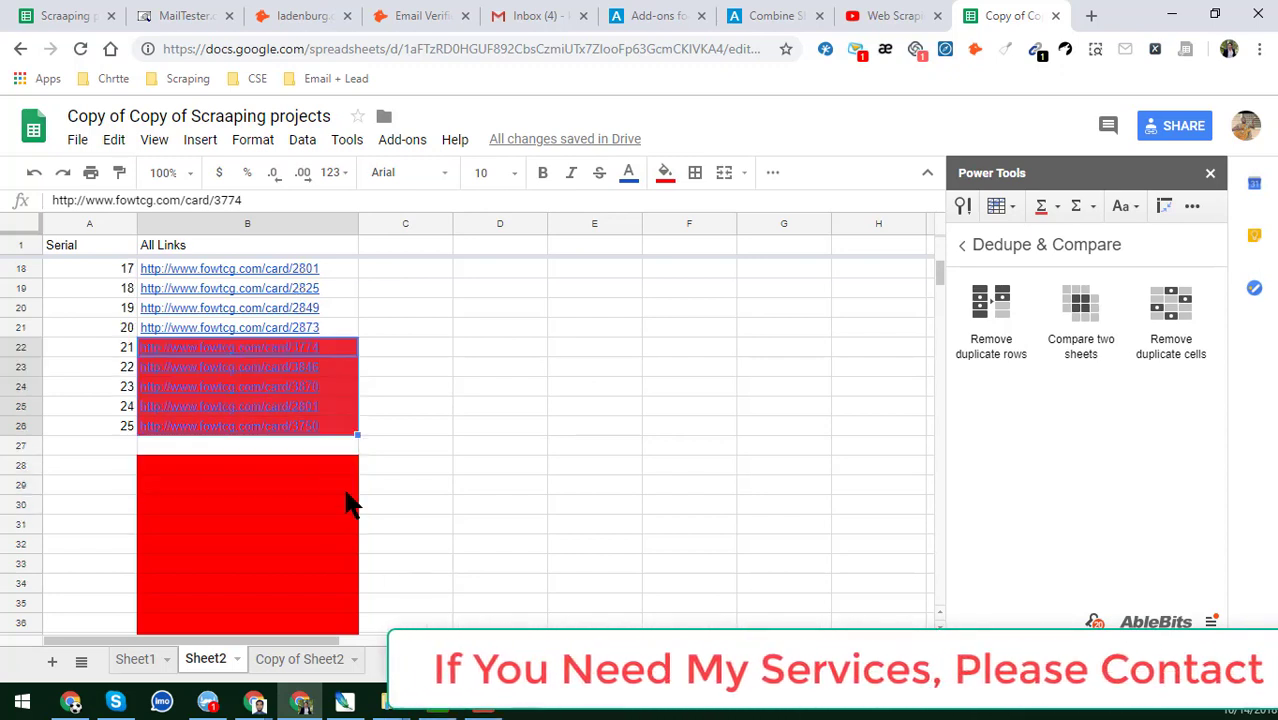
pyautogui.click(316, 467)
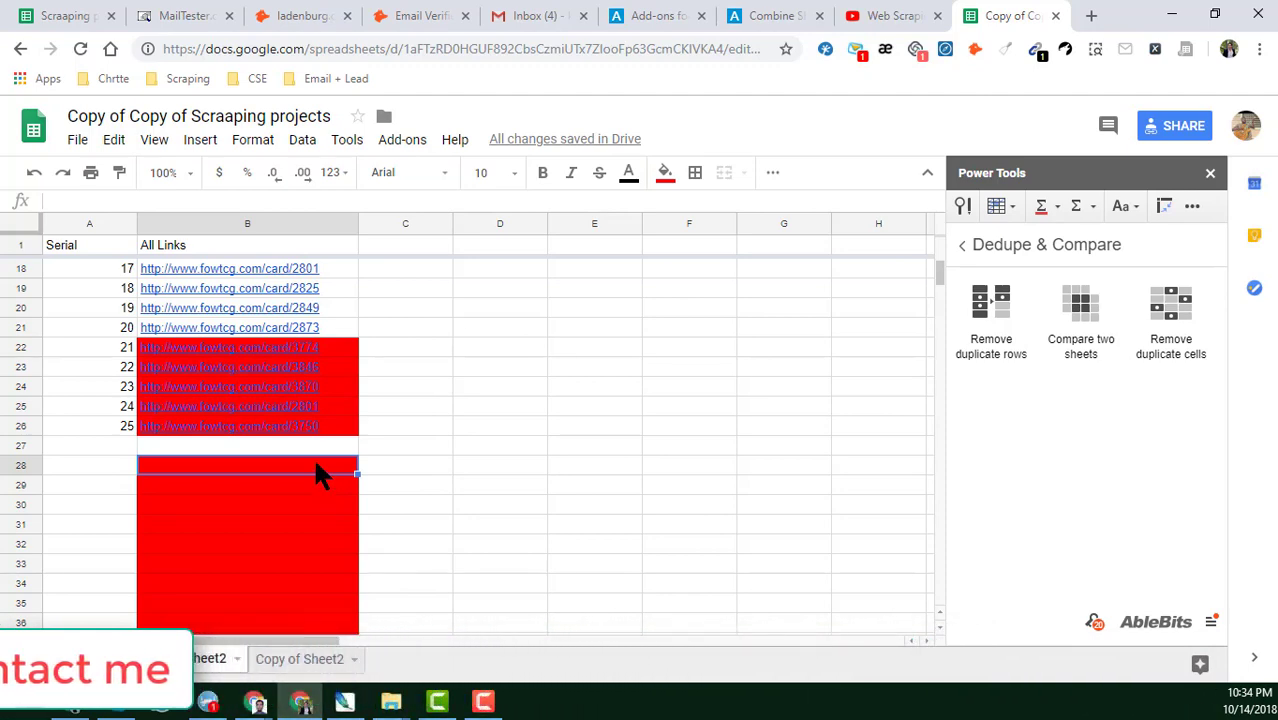
pyautogui.click(383, 466)
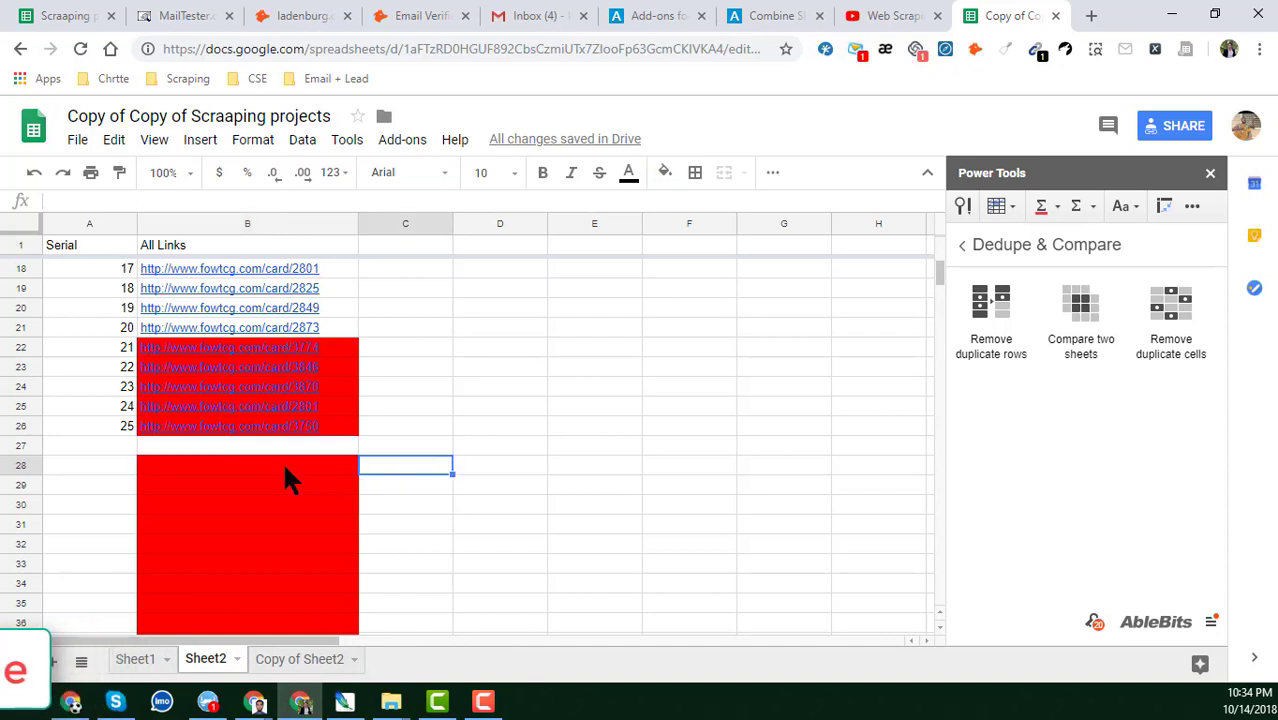
pyautogui.scroll(-7, 286, 470)
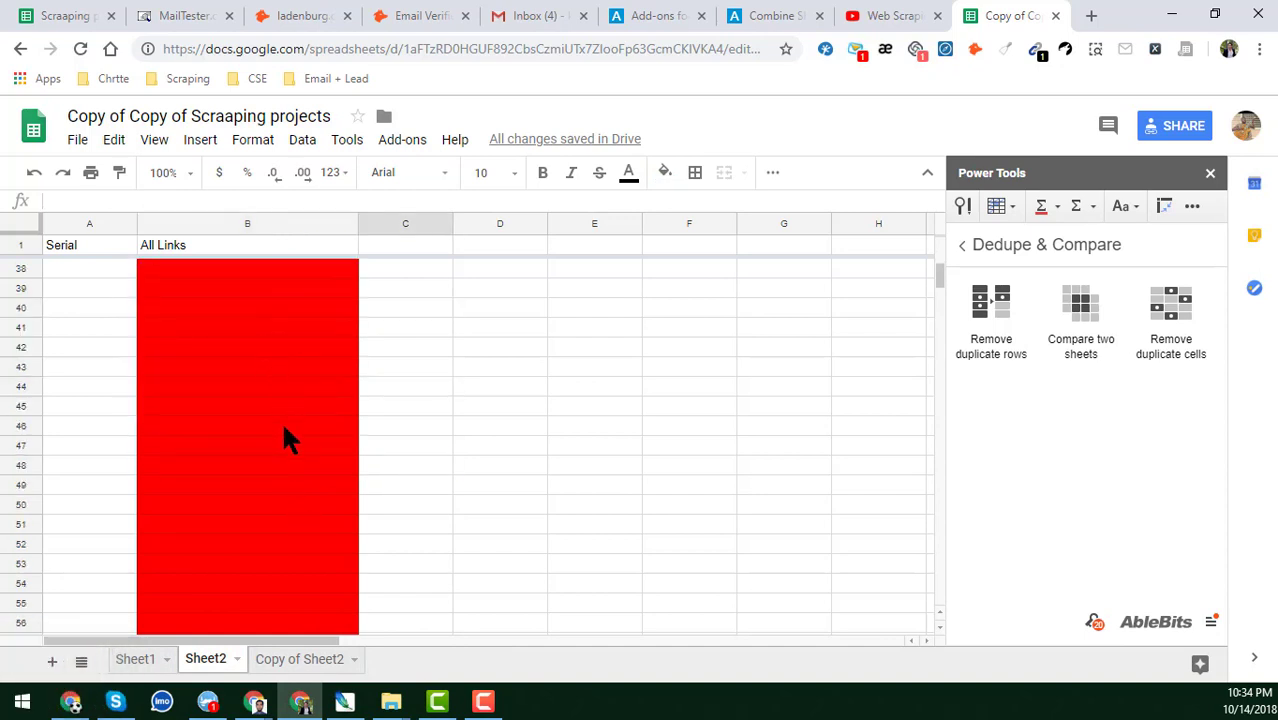
pyautogui.scroll(-4, 284, 426)
pyautogui.scroll(9, 284, 426)
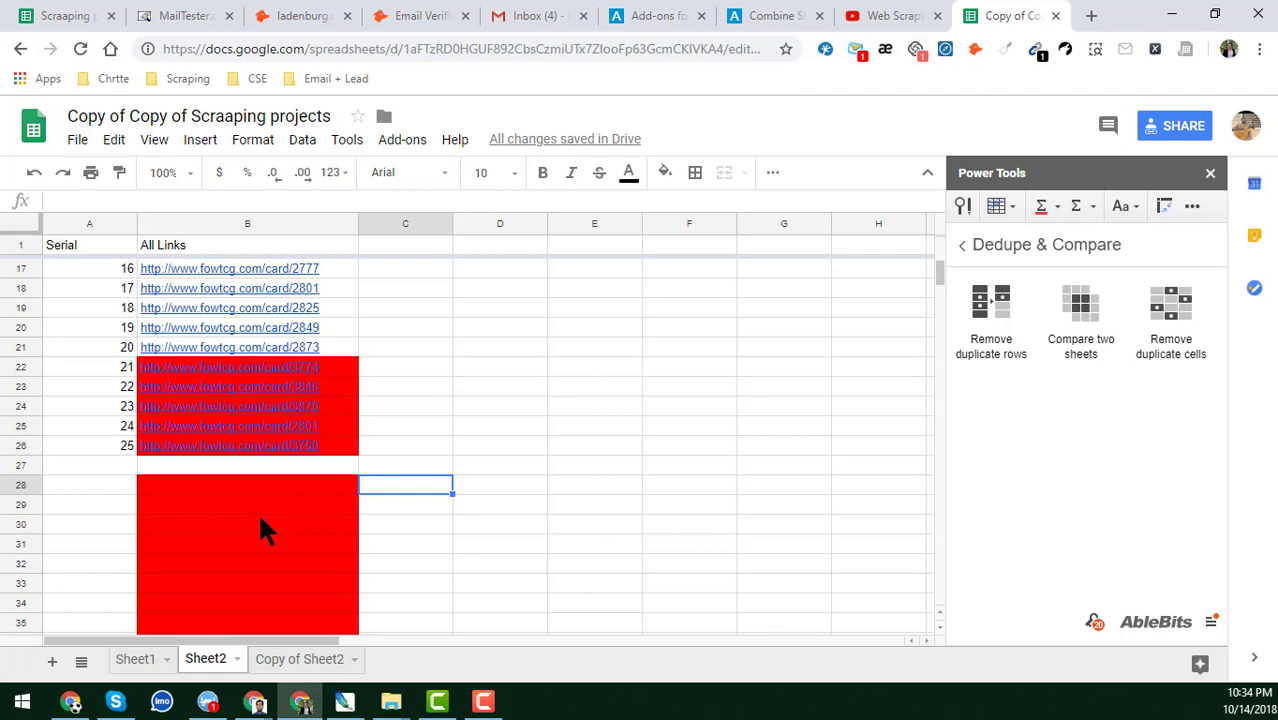
pyautogui.scroll(4, 292, 578)
pyautogui.scroll(-2, 325, 570)
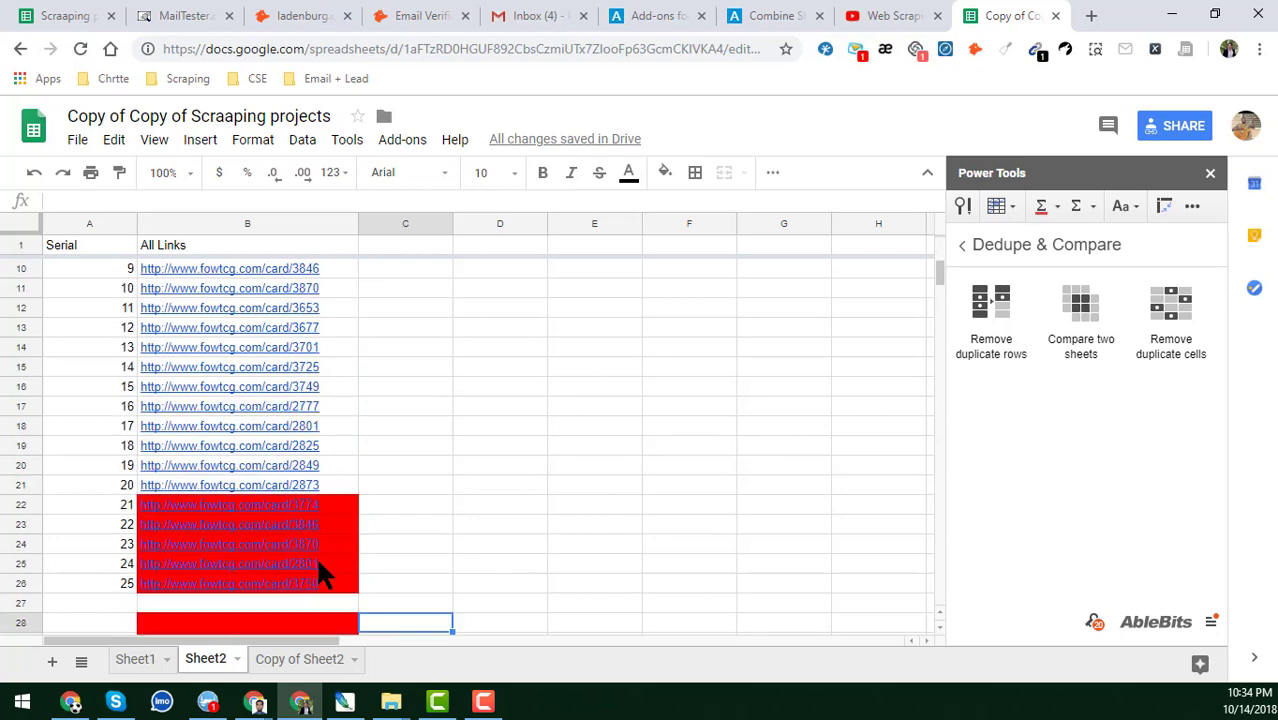
pyautogui.scroll(-2, 340, 530)
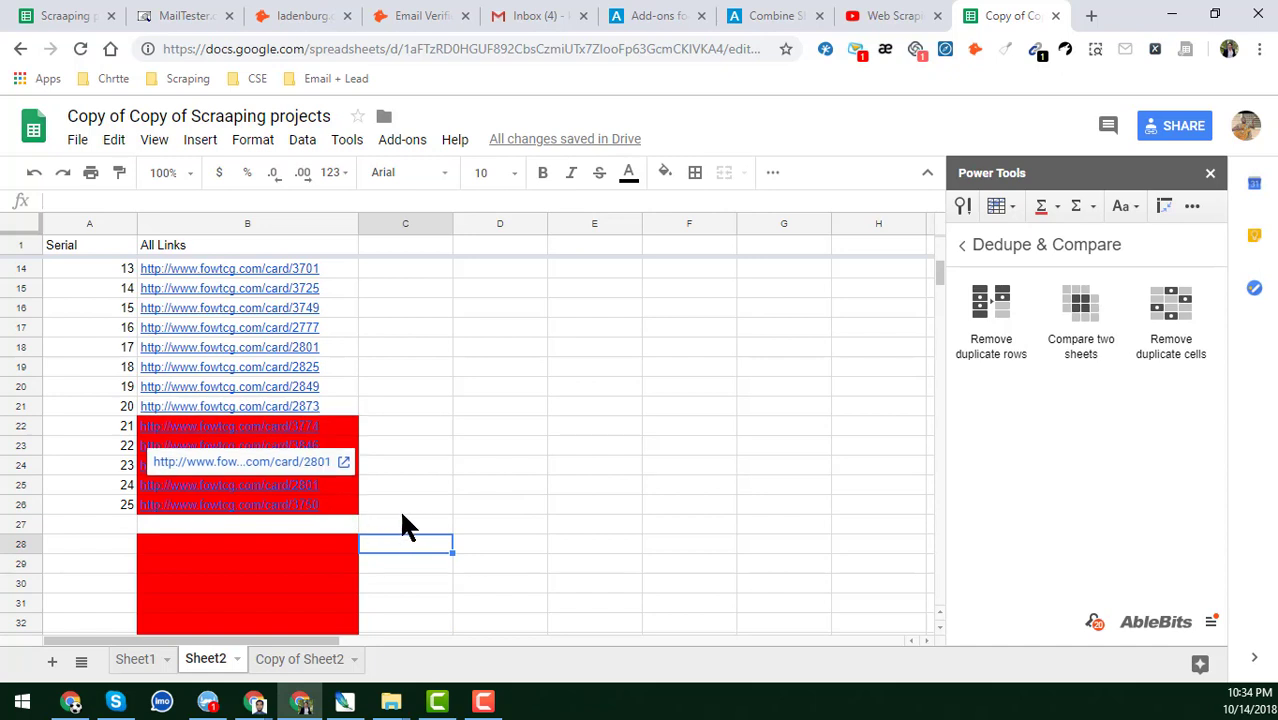
pyautogui.click(396, 518)
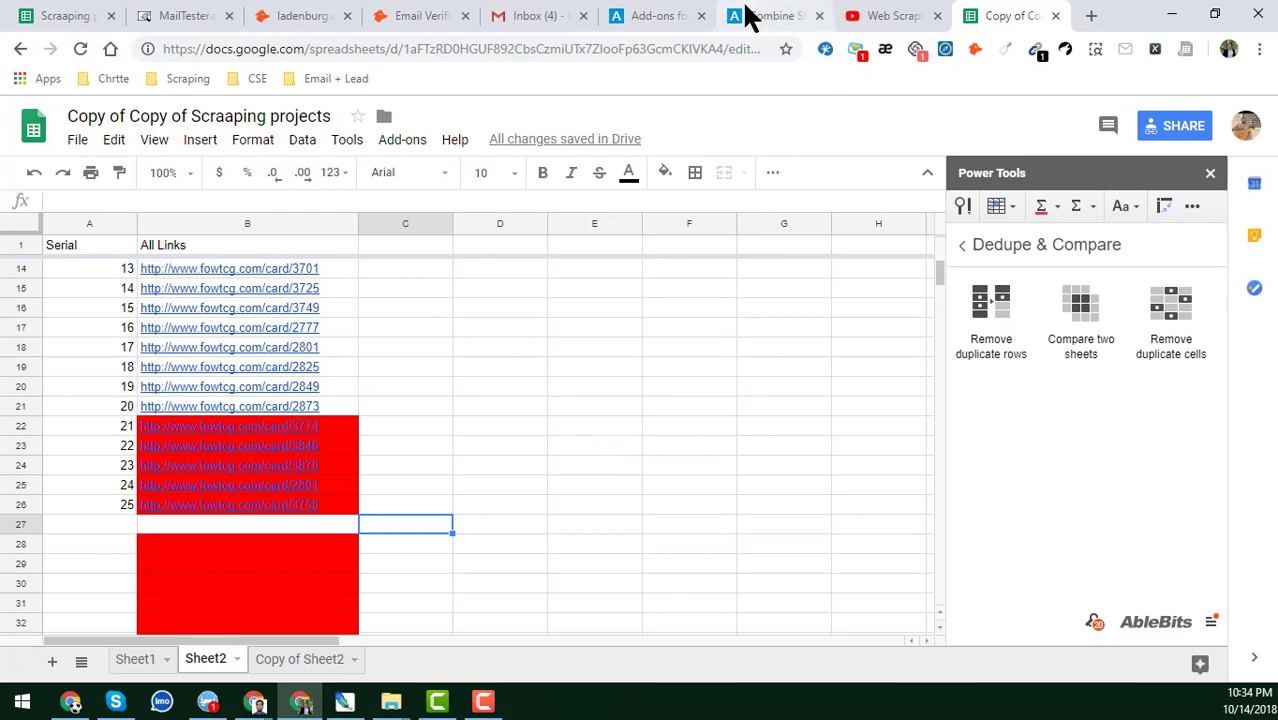
# View the Ablebits list of Google Sheets add-ons and the Combine Sheets product page
pyautogui.click(662, 15)
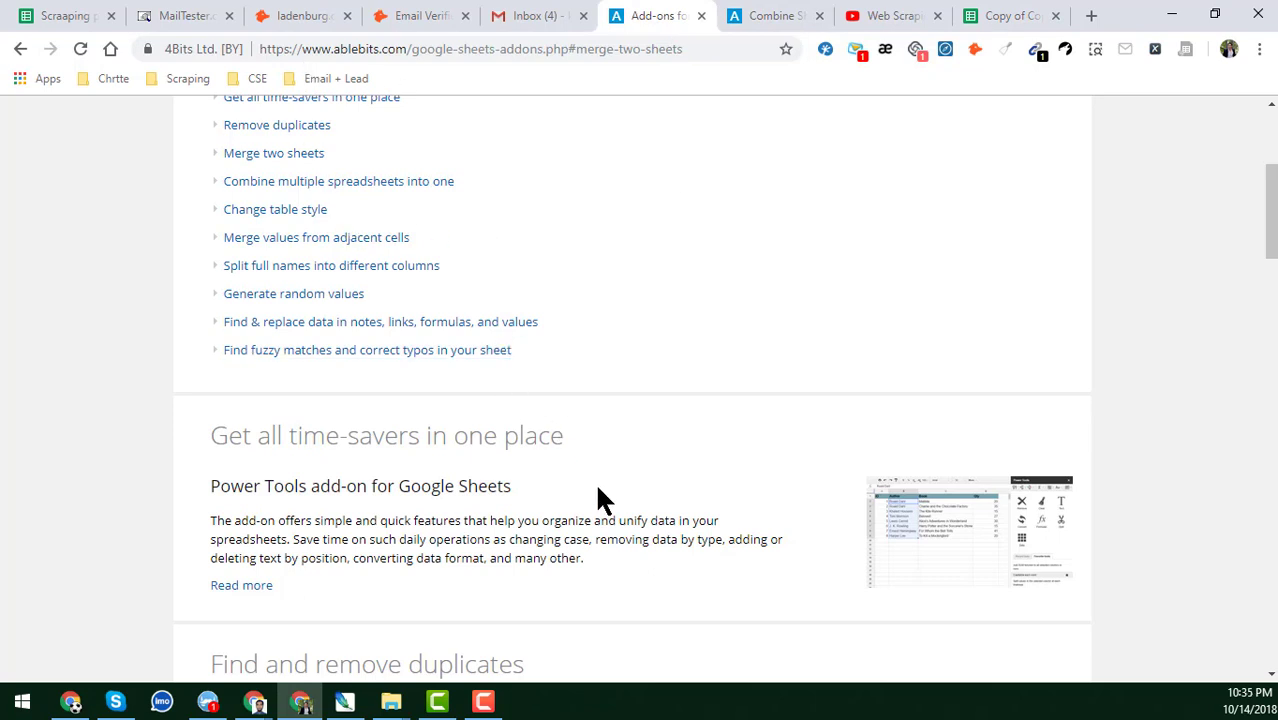
pyautogui.scroll(2, 598, 497)
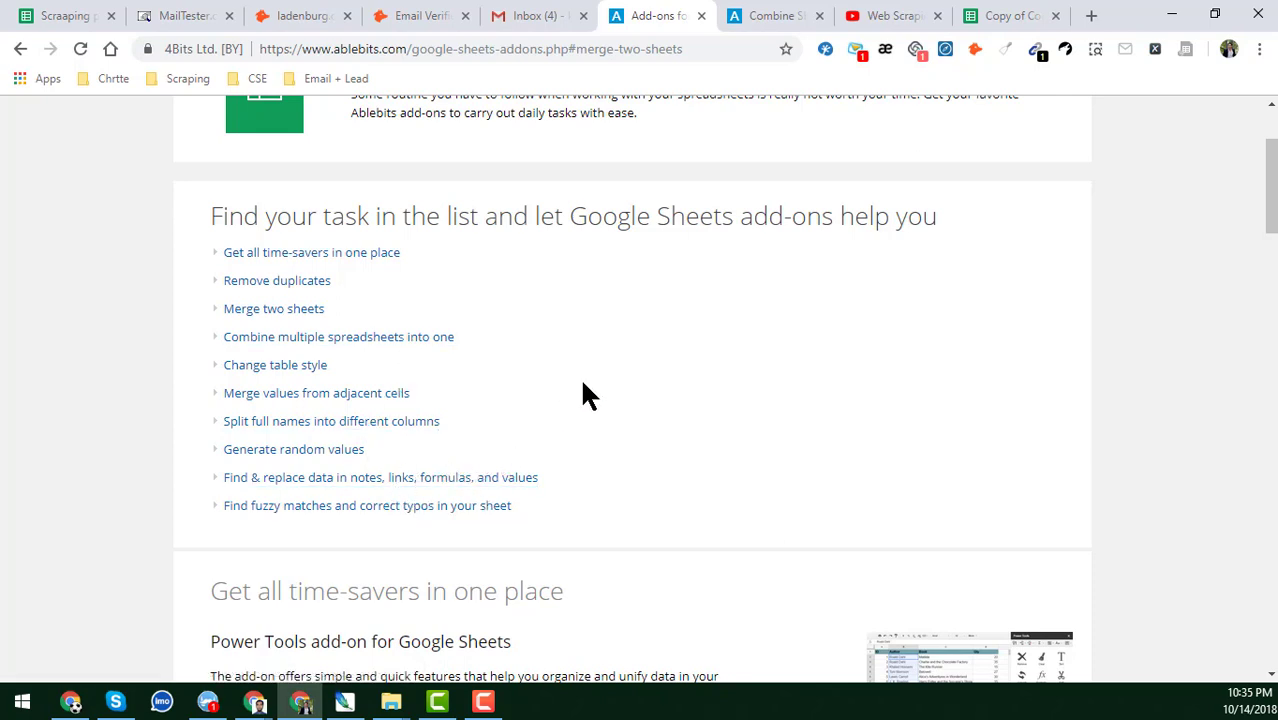
pyautogui.click(893, 12)
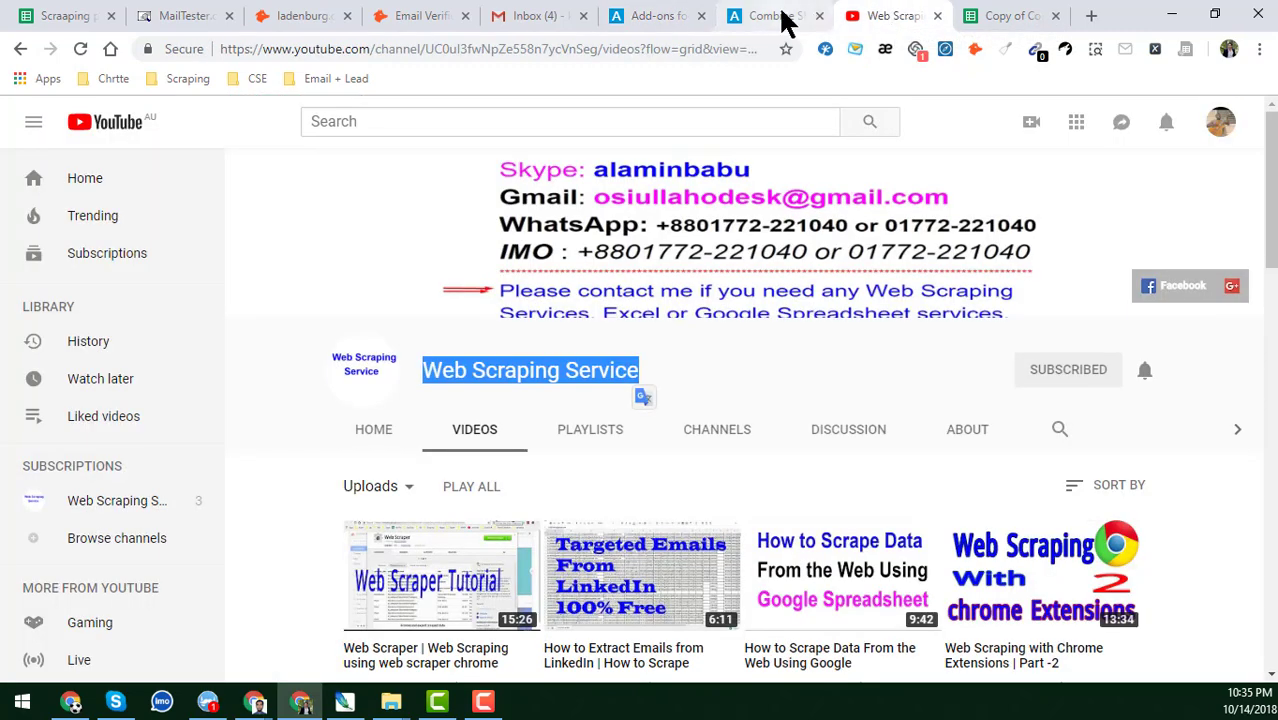
pyautogui.click(785, 20)
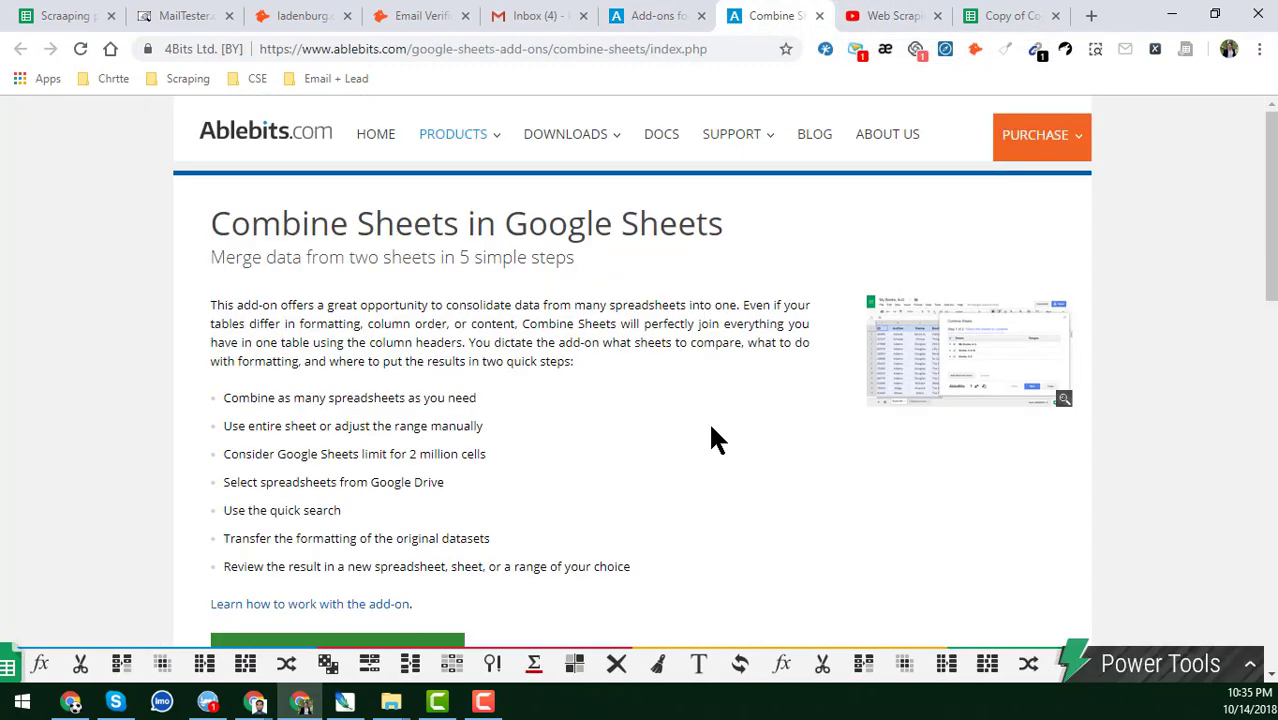